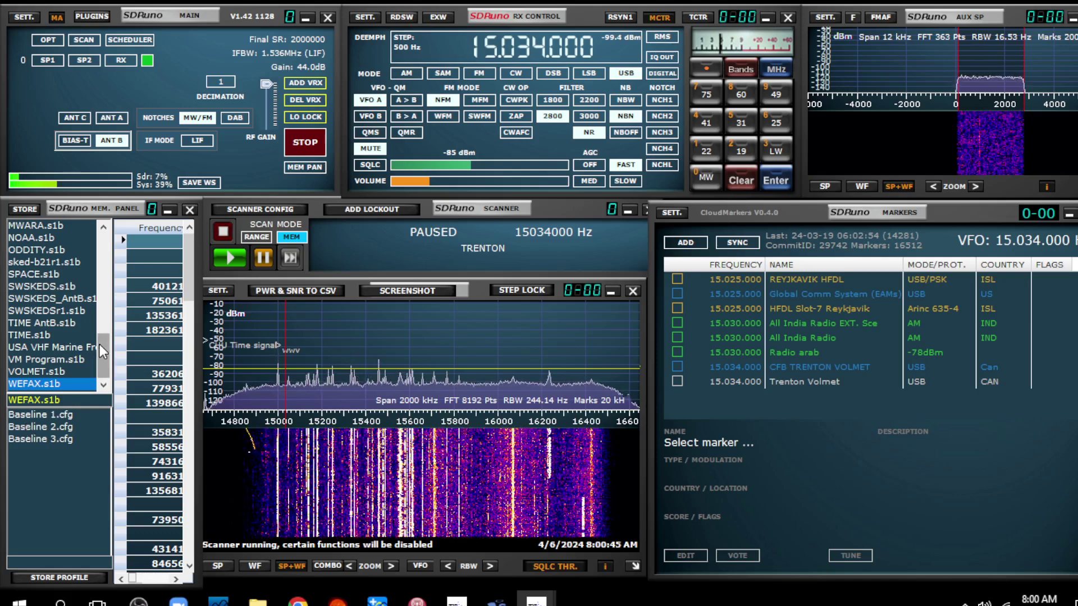
# Scroll the Mem. Panel file list and load the EiBi Above 5 Mhz memory file.
pyautogui.moveTo(100, 345); pyautogui.dragTo(107, 240)
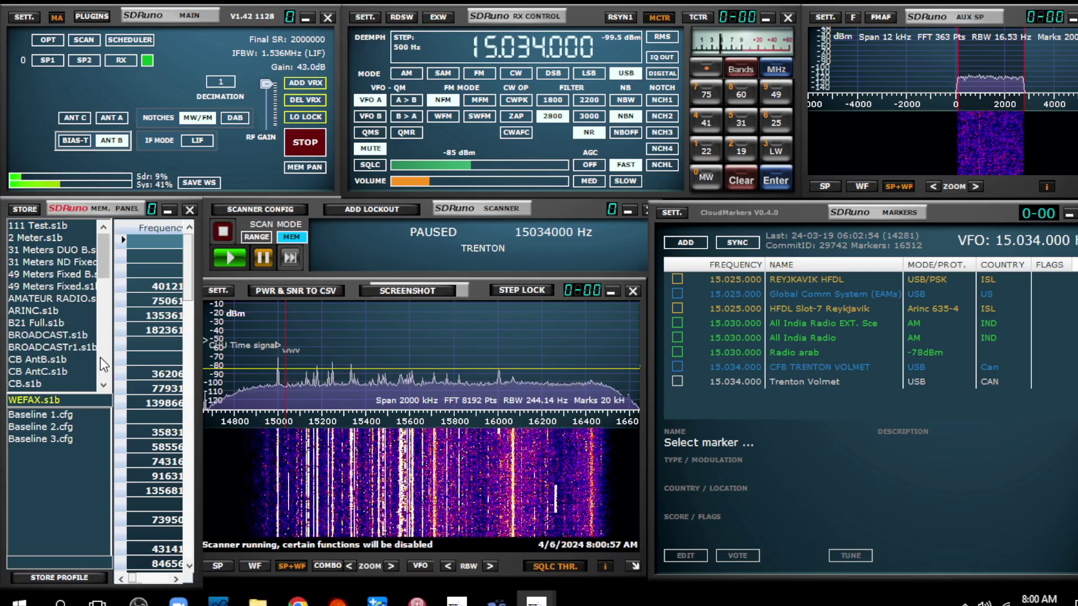
pyautogui.moveTo(103, 281); pyautogui.dragTo(102, 295)
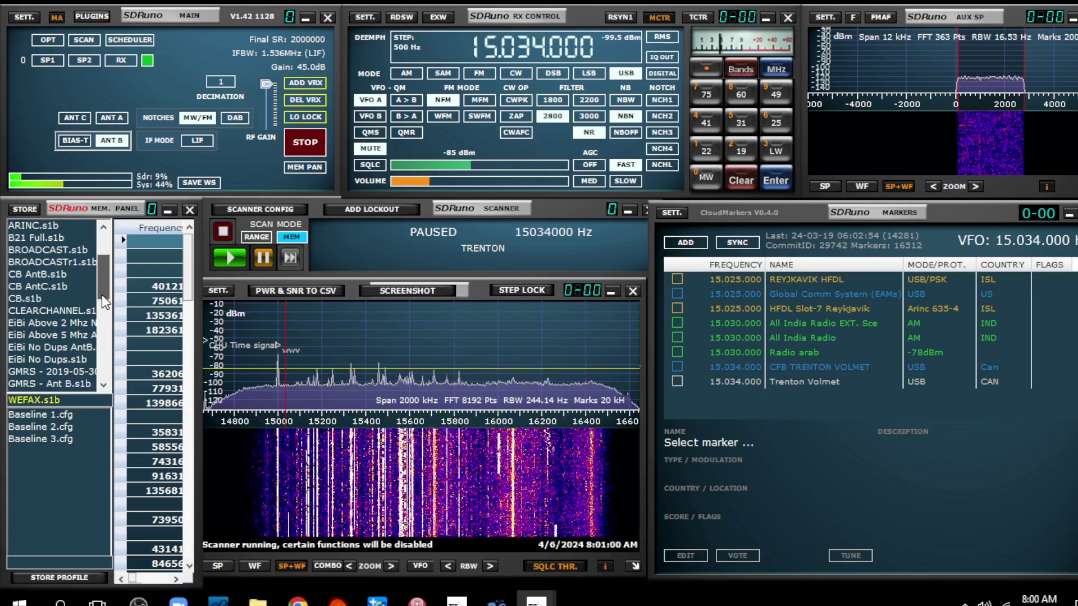
pyautogui.doubleClick(53, 335)
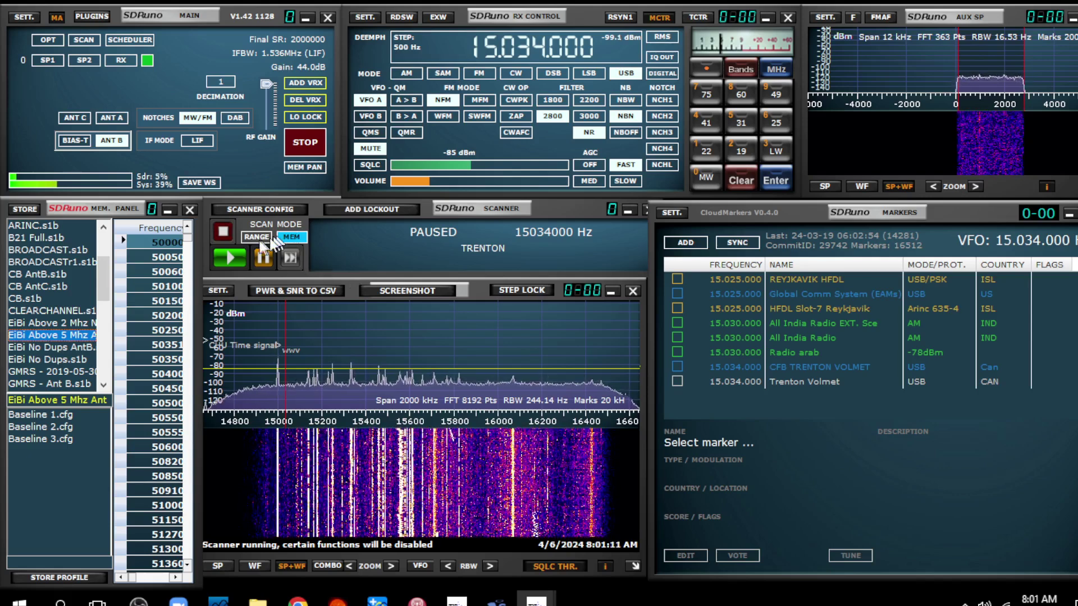
# Scan the EiBi entries and pause on 6,679,000 Hz, Tokyo-Hong Kong-Auckland.
pyautogui.click(228, 258)
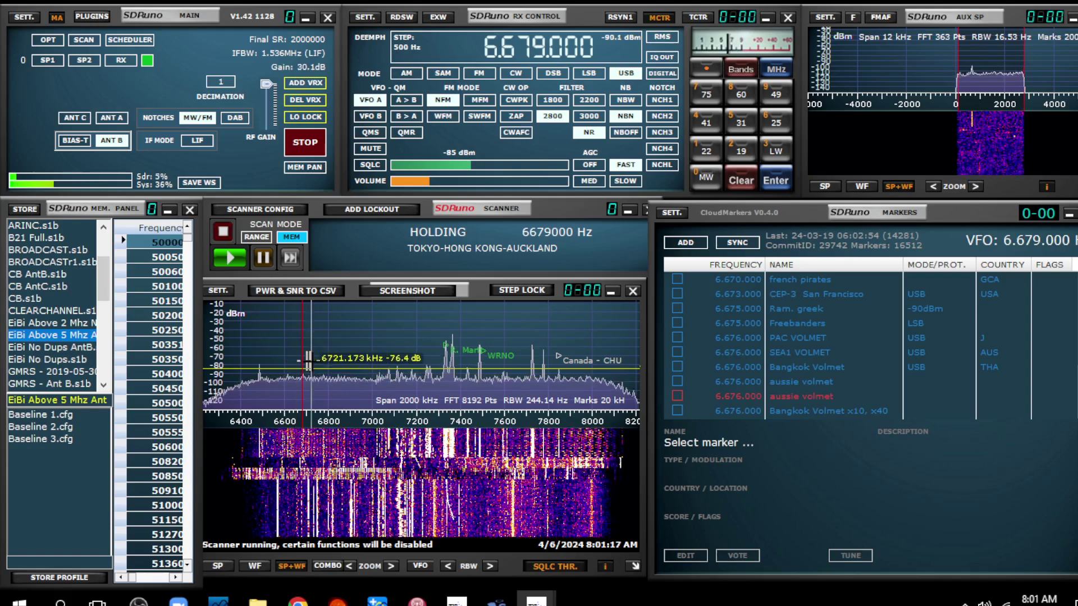
pyautogui.click(261, 258)
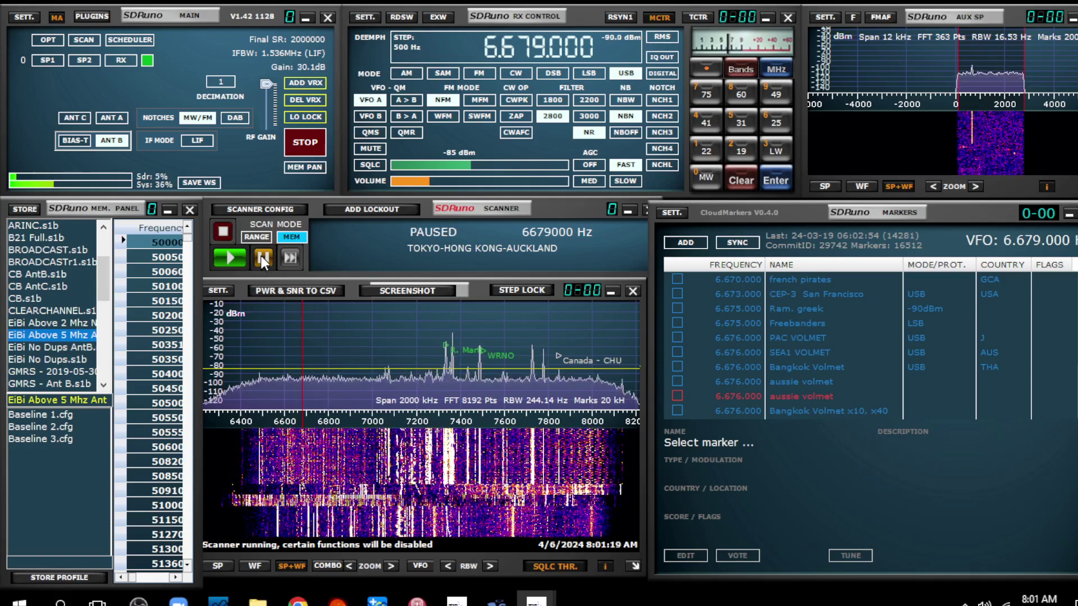
pyautogui.click(365, 152)
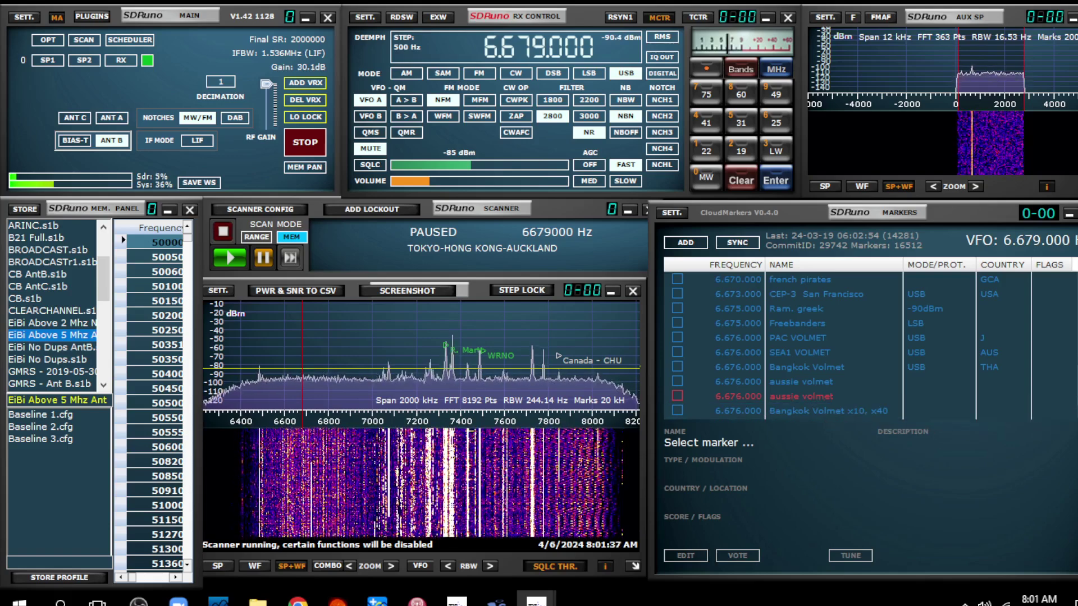
pyautogui.scroll(-2, 831, 345)
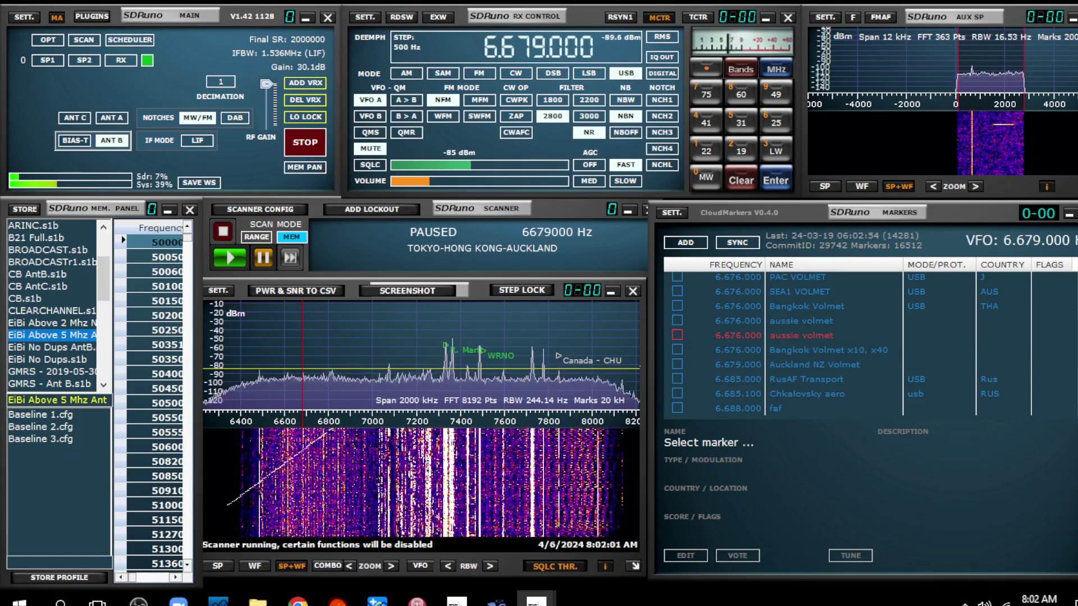
pyautogui.scroll(3, 865, 342)
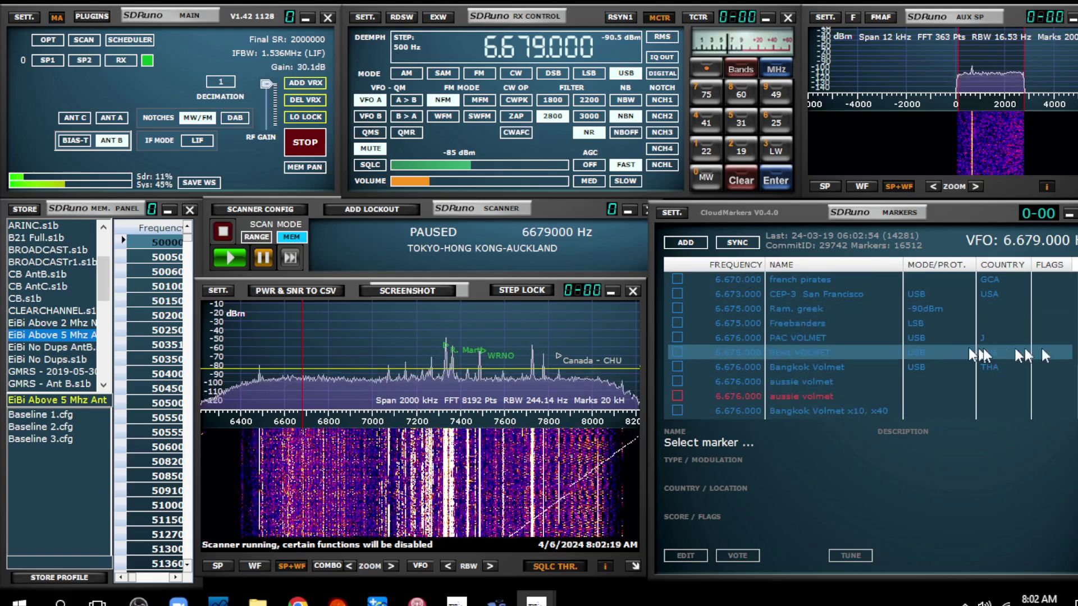
pyautogui.scroll(-4, 831, 346)
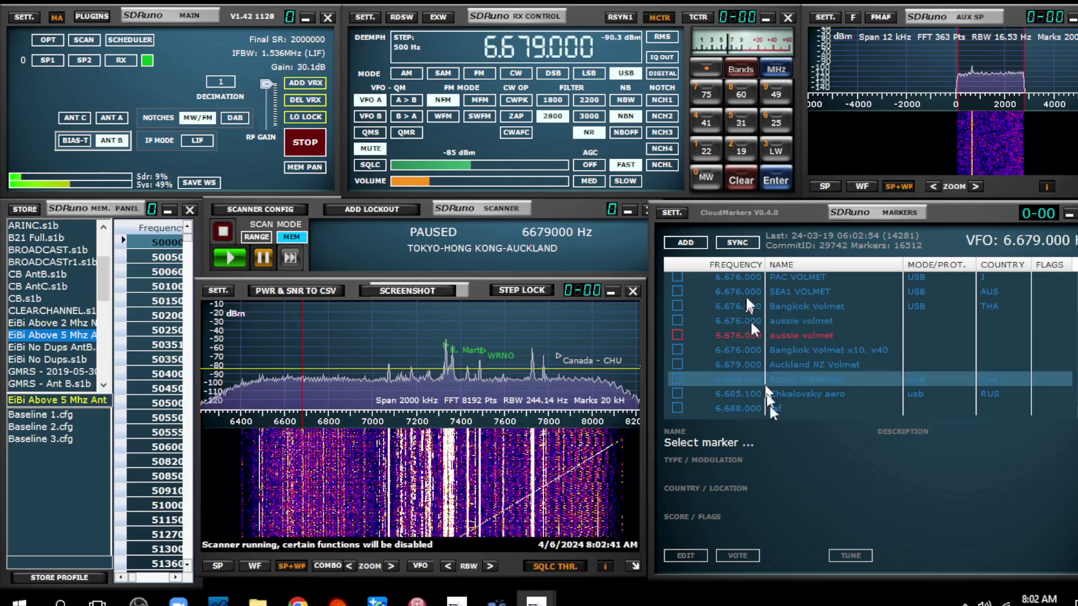
pyautogui.scroll(2, 886, 318)
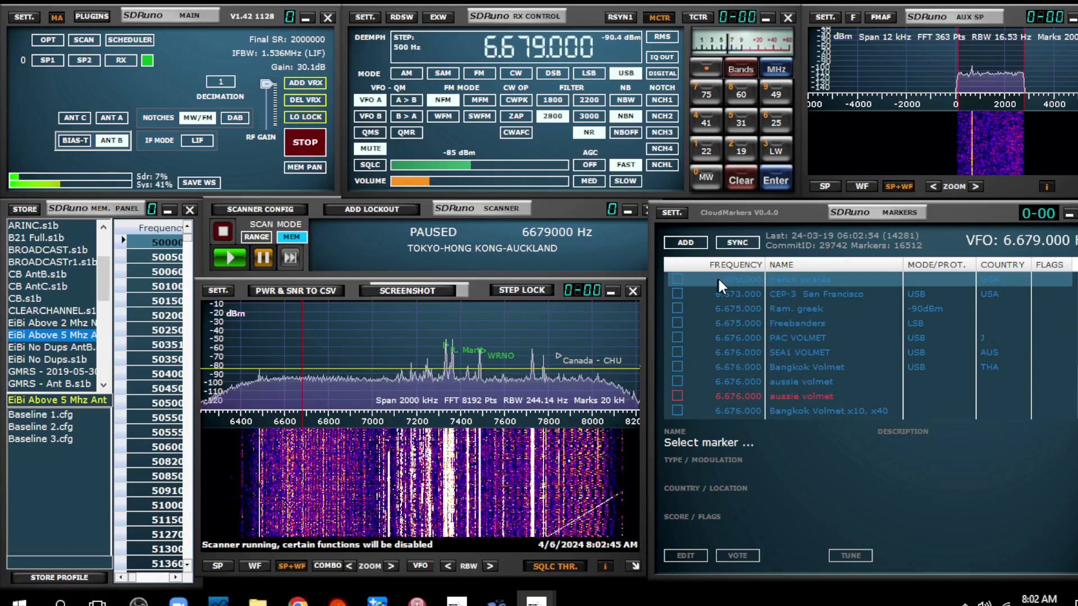
pyautogui.click(669, 211)
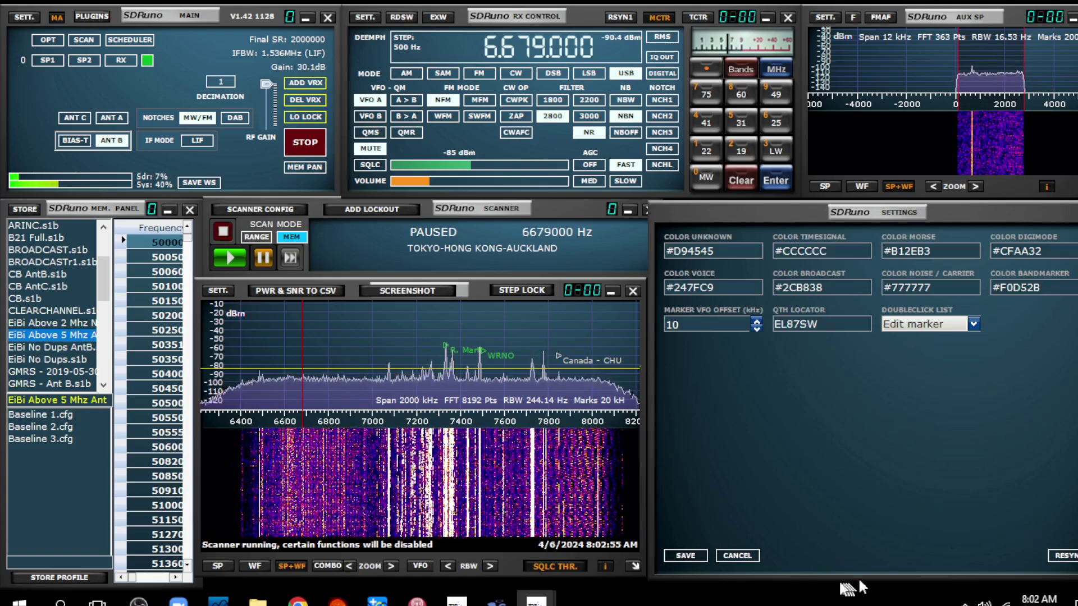
pyautogui.click(746, 555)
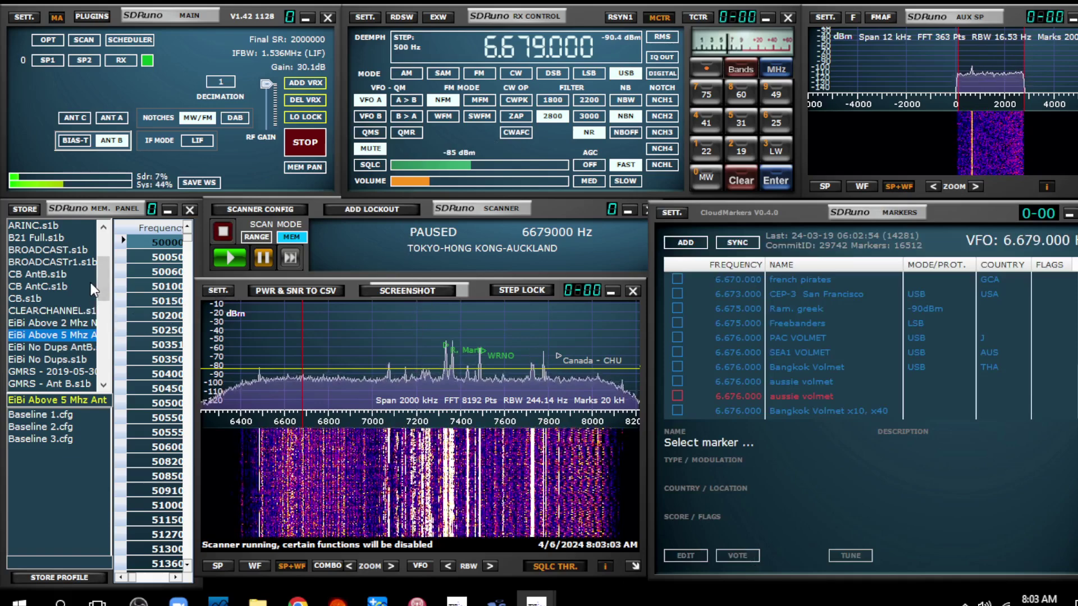
pyautogui.moveTo(103, 270); pyautogui.dragTo(118, 356)
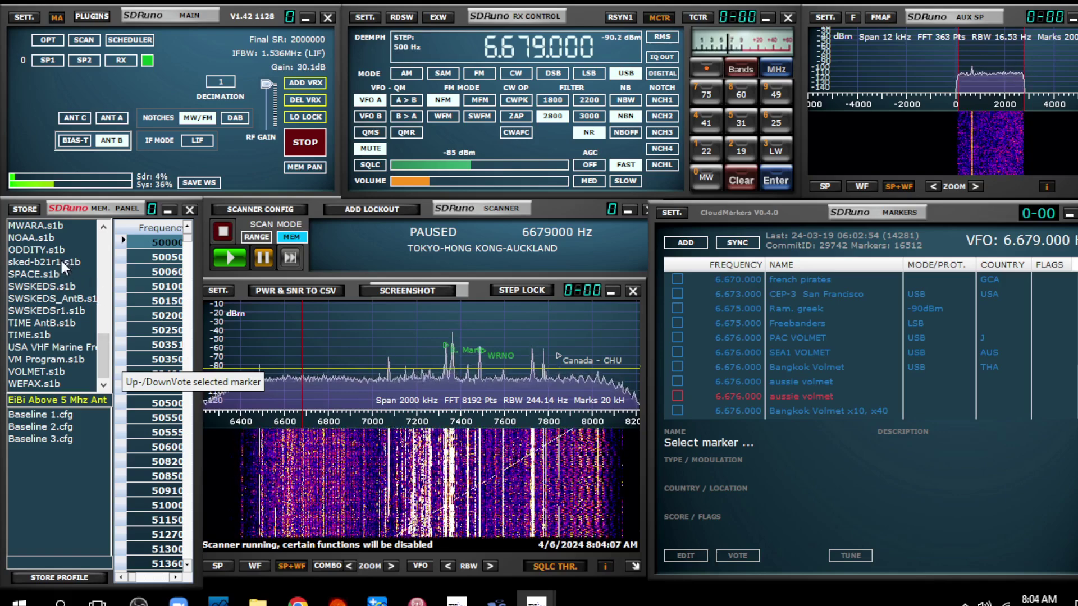
# Load the WEFAX memory file and scroll the memory list right to reveal its Port column.
pyautogui.click(39, 383)
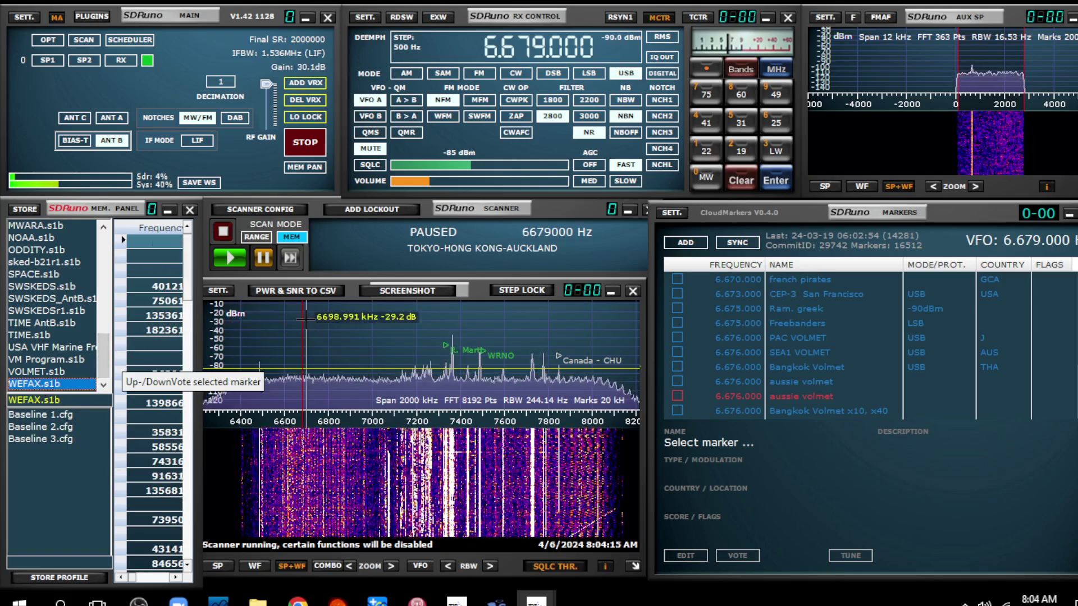
pyautogui.click(176, 576)
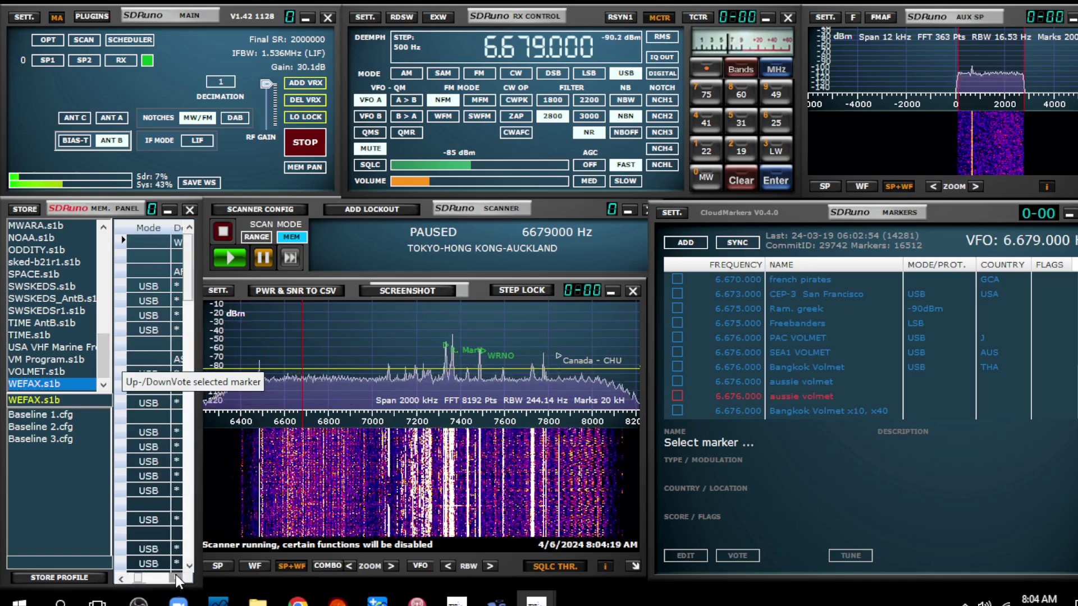
pyautogui.click(176, 578)
pyautogui.click(175, 577)
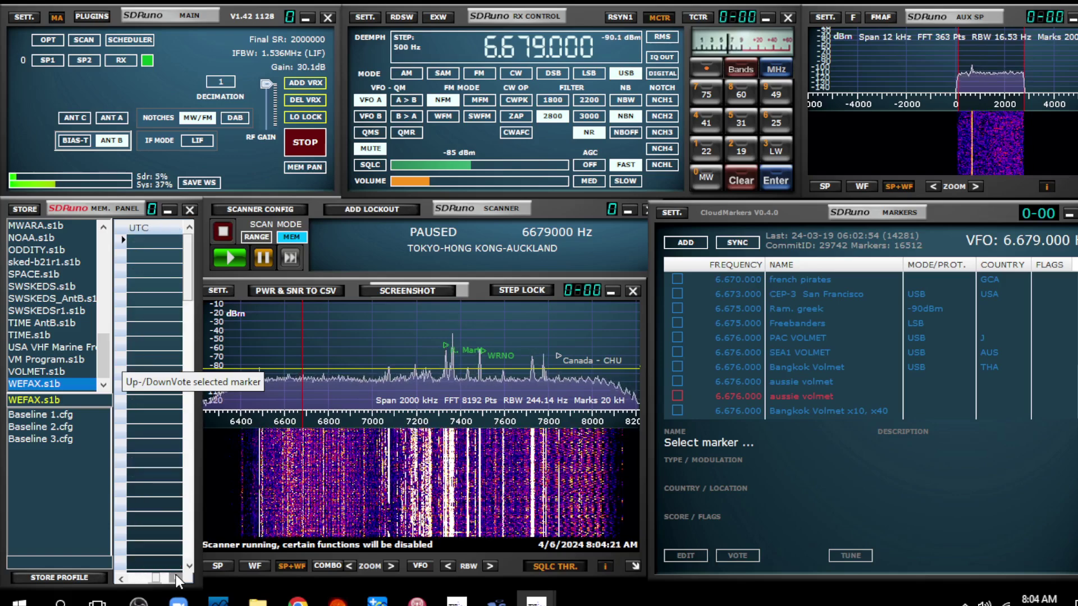
pyautogui.click(177, 576)
pyautogui.click(176, 575)
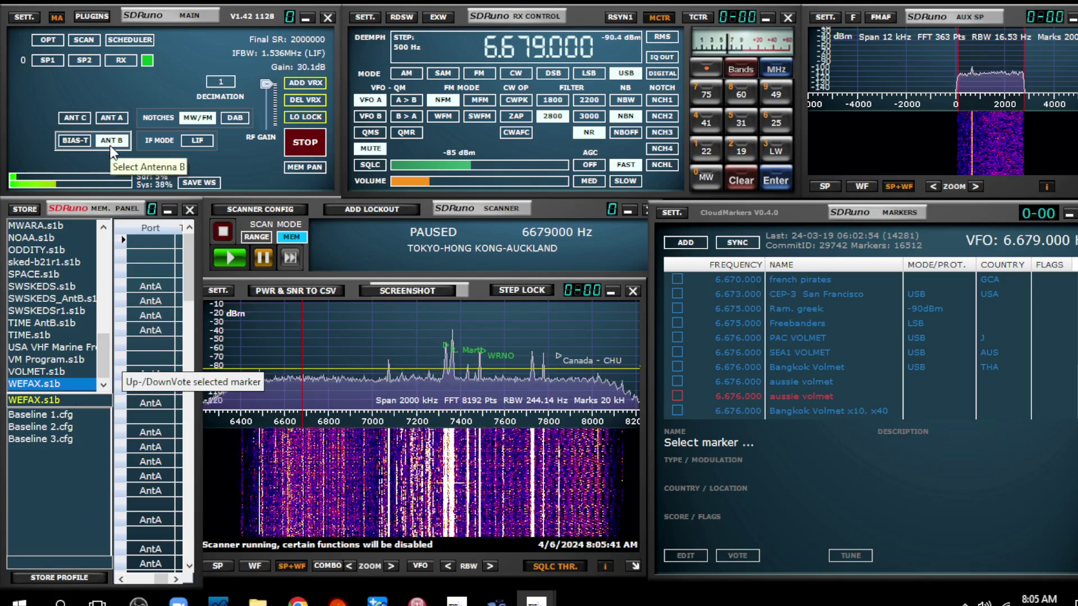
# Resume the memory scan until it holds on 6,617,000 Hz, Peterburg-Rostov.
pyautogui.click(233, 255)
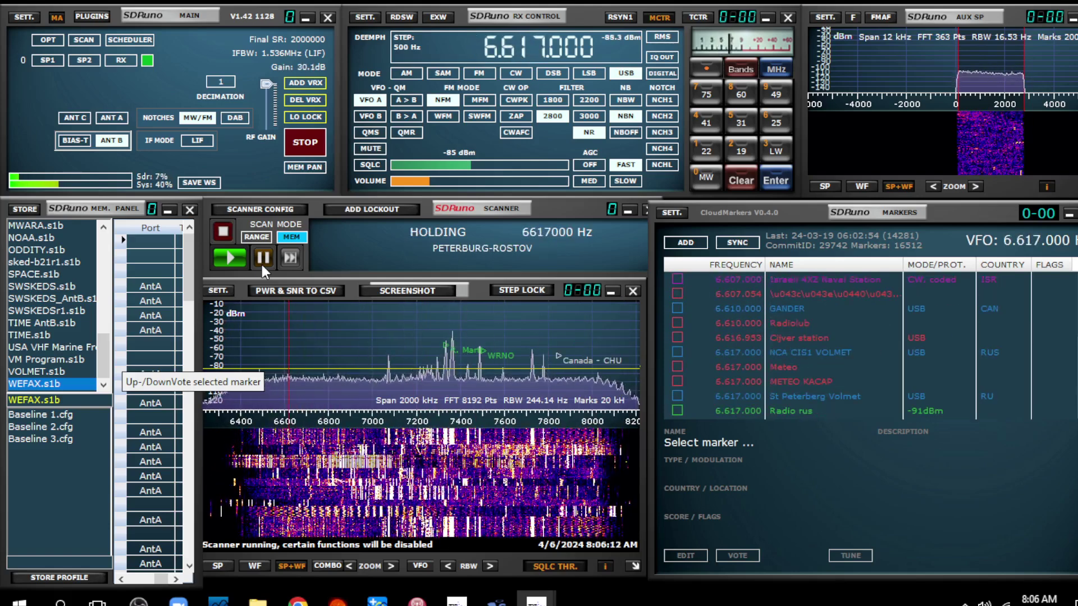
# Pause the scan on 6,617,000 Hz, mute the audio, and browse the CloudMarkers list.
pyautogui.click(260, 258)
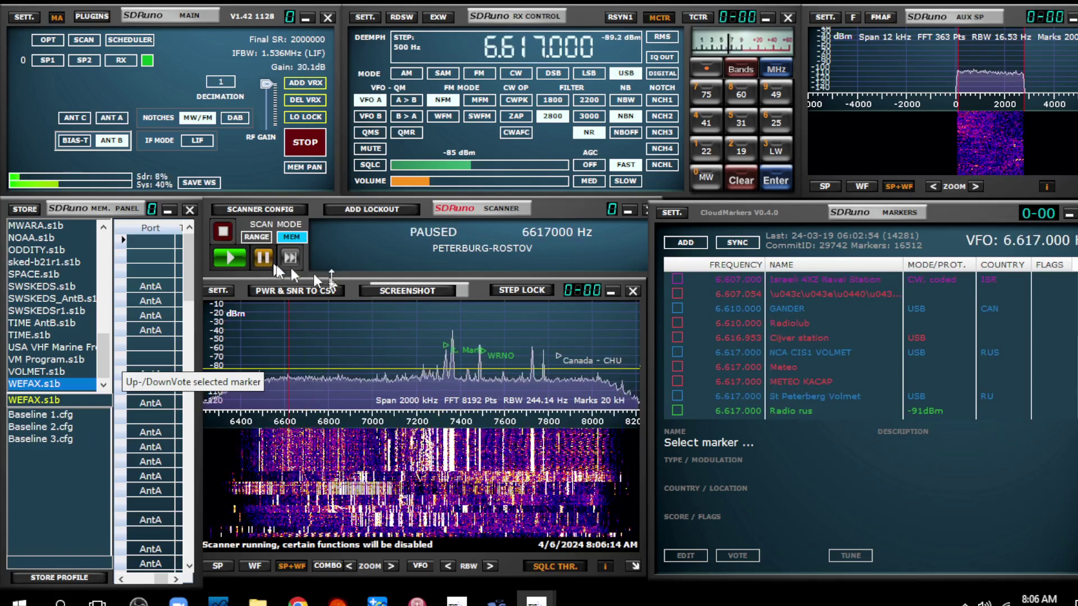
pyautogui.click(371, 149)
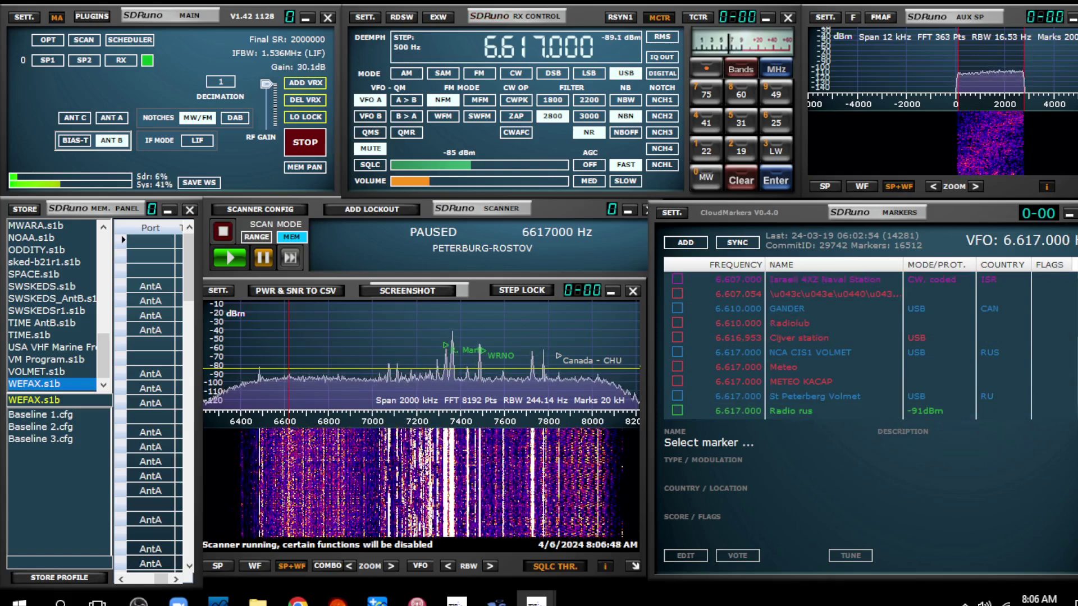
pyautogui.scroll(-3, 820, 346)
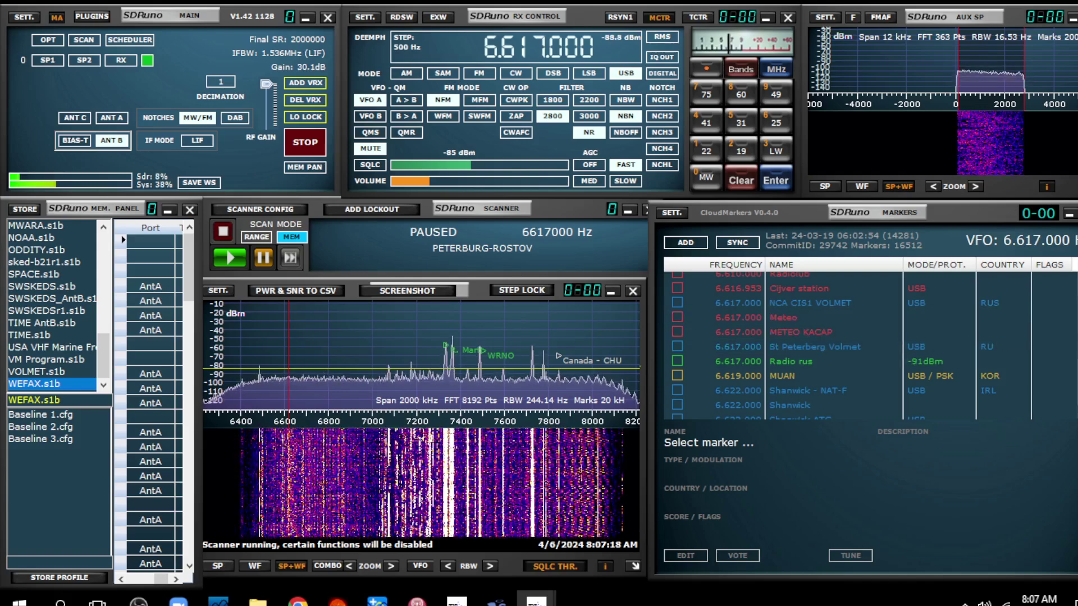
pyautogui.scroll(3, 898, 312)
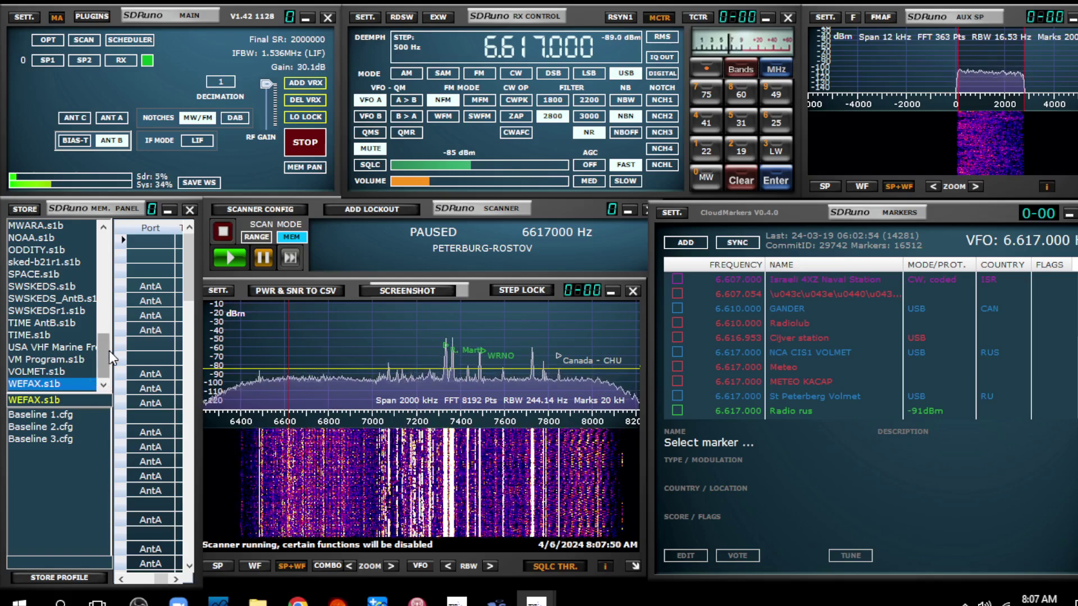
# Scroll up the memory file list and load the EiBi Above 5 Mhz Ant file.
pyautogui.moveTo(109, 352); pyautogui.dragTo(109, 288)
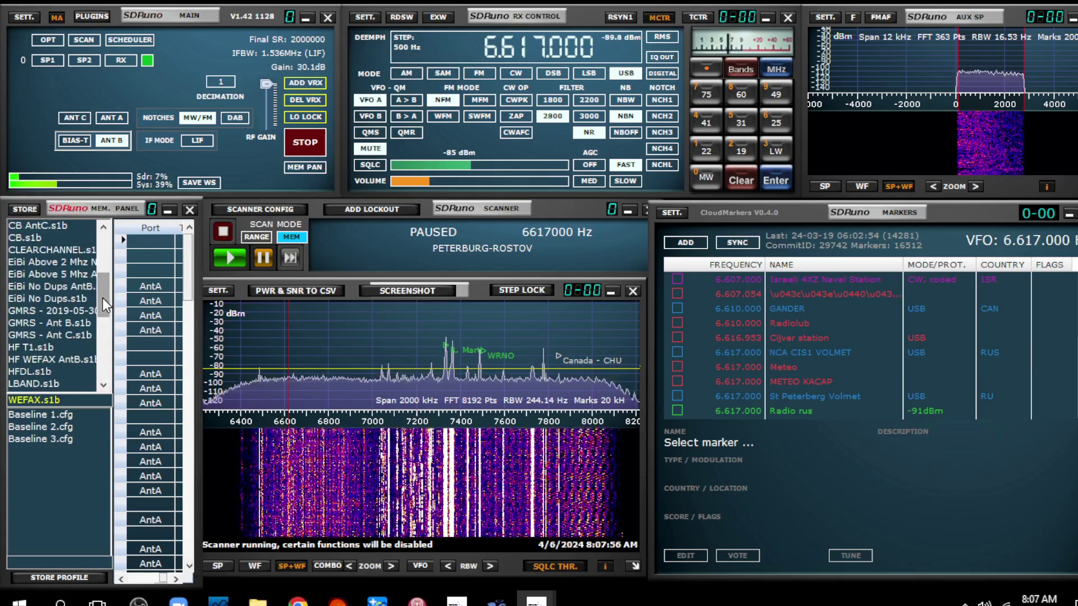
pyautogui.moveTo(102, 297)
pyautogui.mouseDown()
pyautogui.moveTo(102, 250)
pyautogui.moveTo(102, 288)
pyautogui.mouseUp()
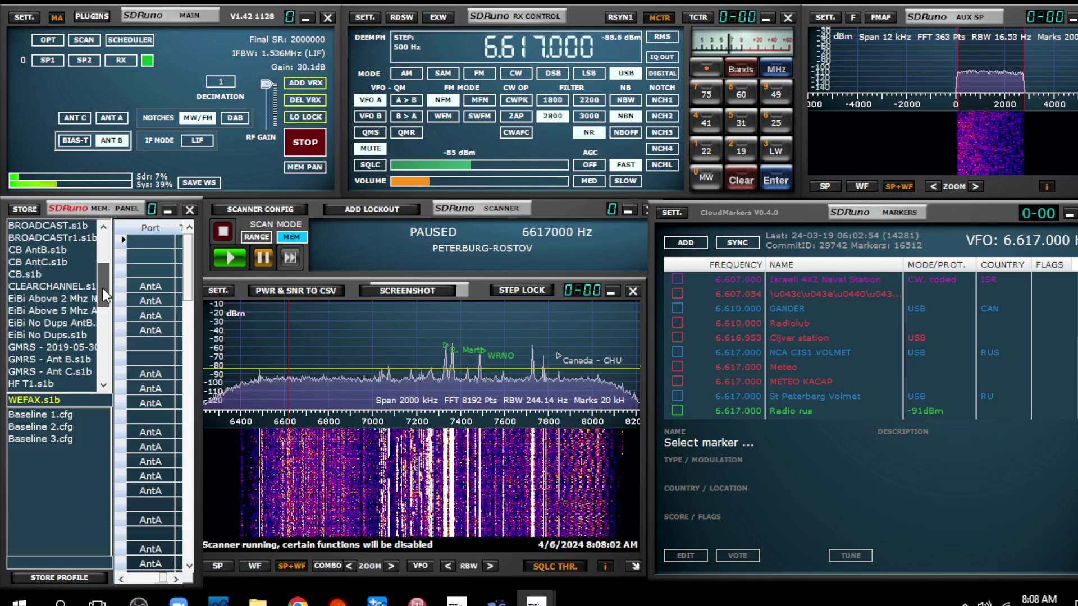
pyautogui.click(58, 312)
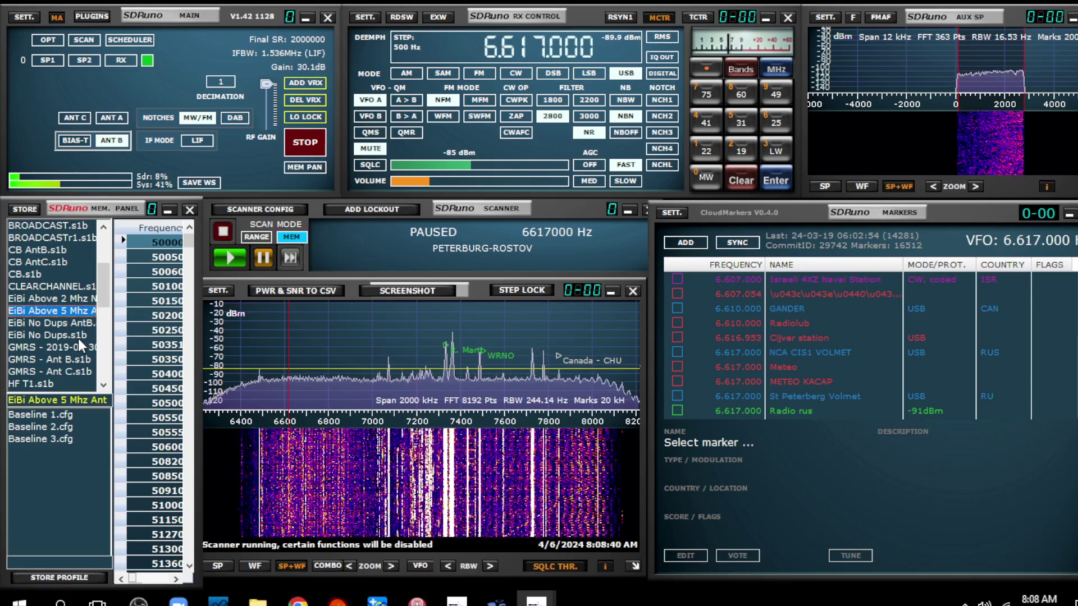
# Start scanning the EiBi frequencies until it holds on 5,673,000 Hz, Guangzhou-Beijing.
pyautogui.click(229, 258)
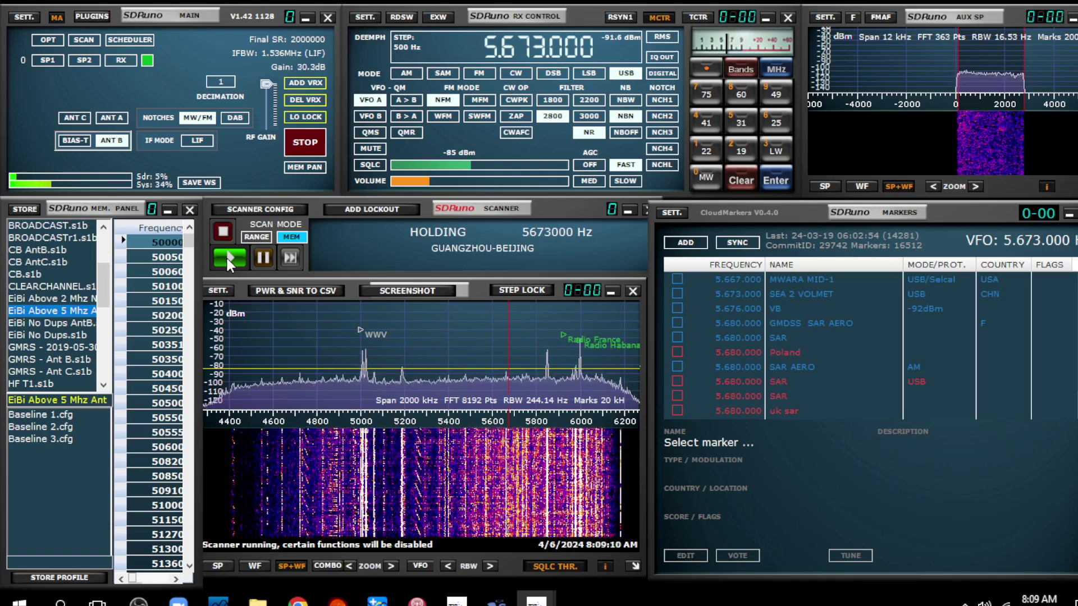
# Pause the scan on 5,673,000 Hz and mute the receiver audio.
pyautogui.click(264, 258)
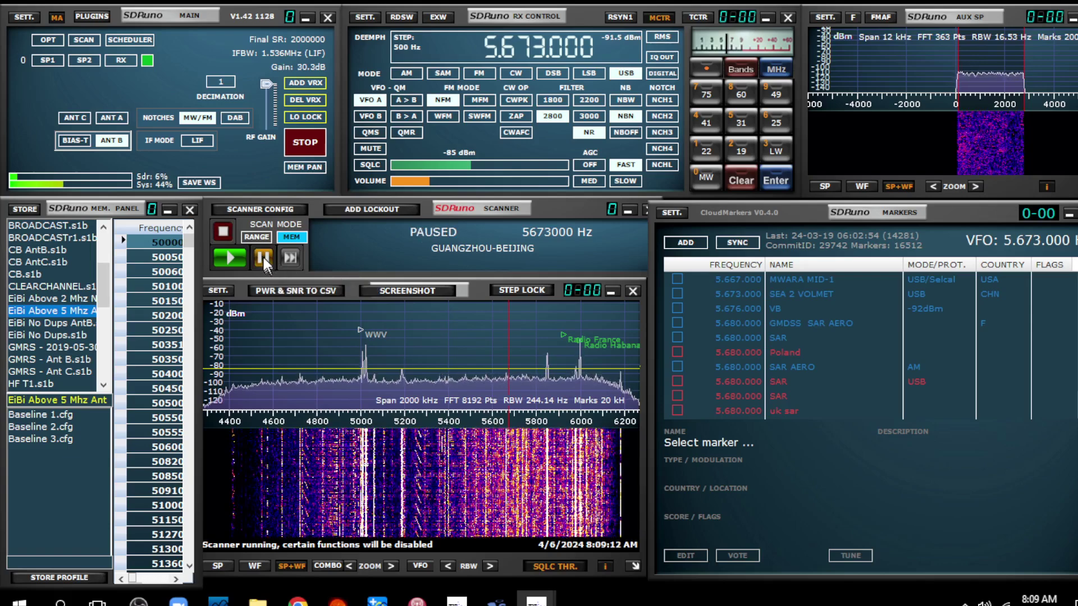
pyautogui.click(368, 148)
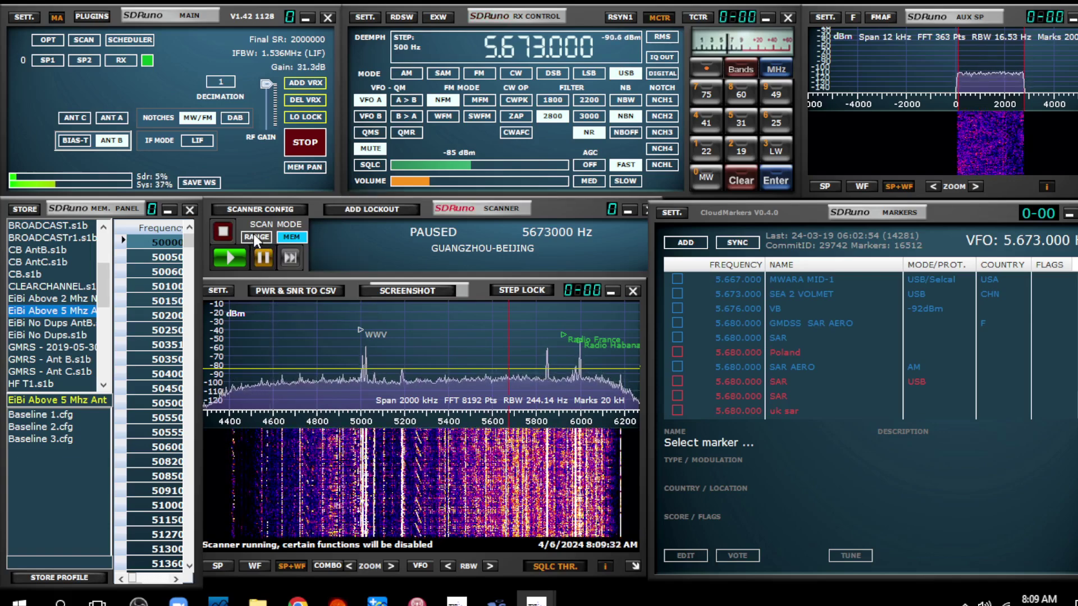
# Open Scanner Config to view HF Band T1, 5000 Hz steps and 15 s hold.
pyautogui.click(259, 206)
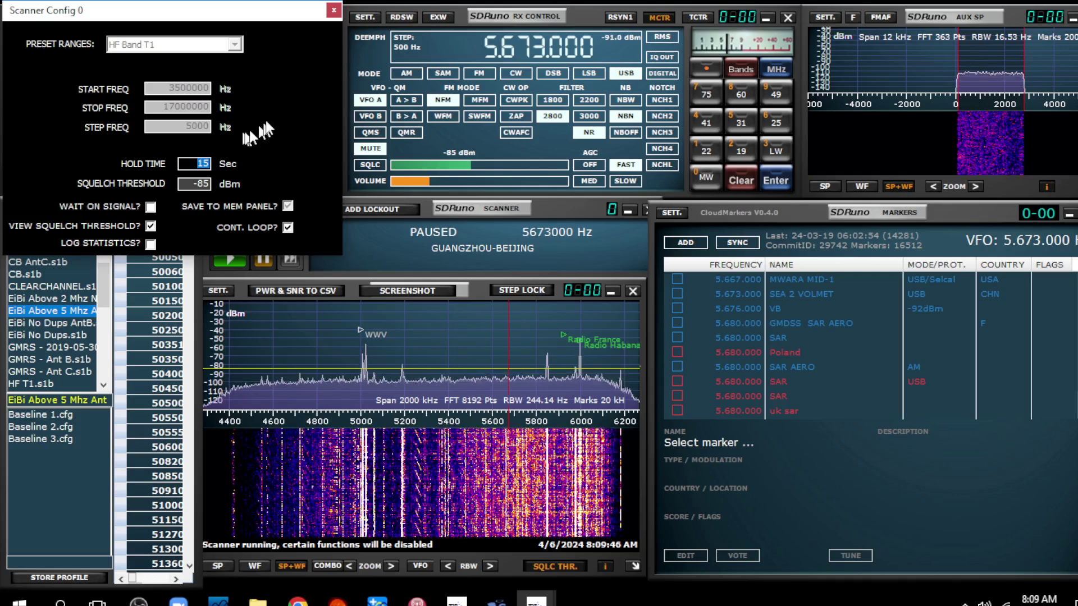
# Close the Scanner Config dialog, leaving the scan paused at 5,673,000 Hz.
pyautogui.click(333, 11)
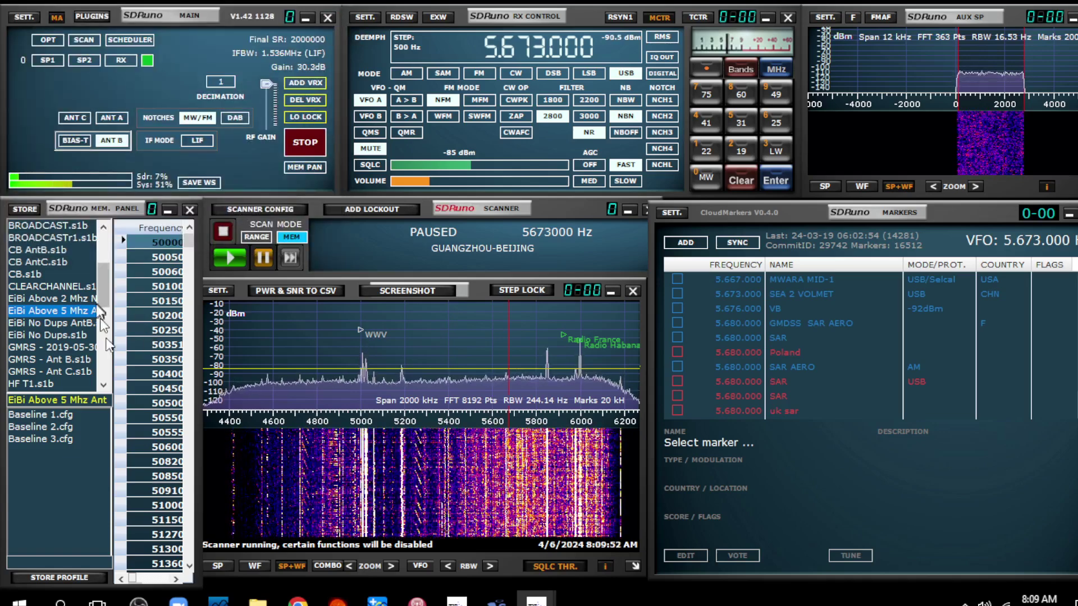